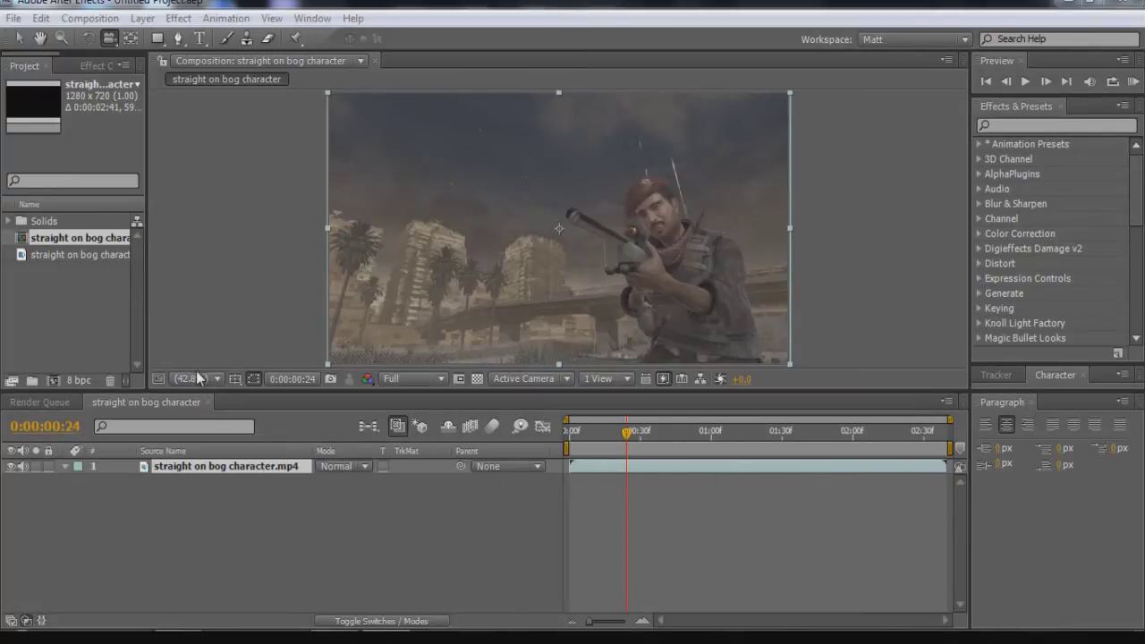
Freeze the straight on bog character.mp4 layer on frame 0:00:00:21 and return to the start of the timeline.
{"action": "left_click", "coordinate": [179, 388]}
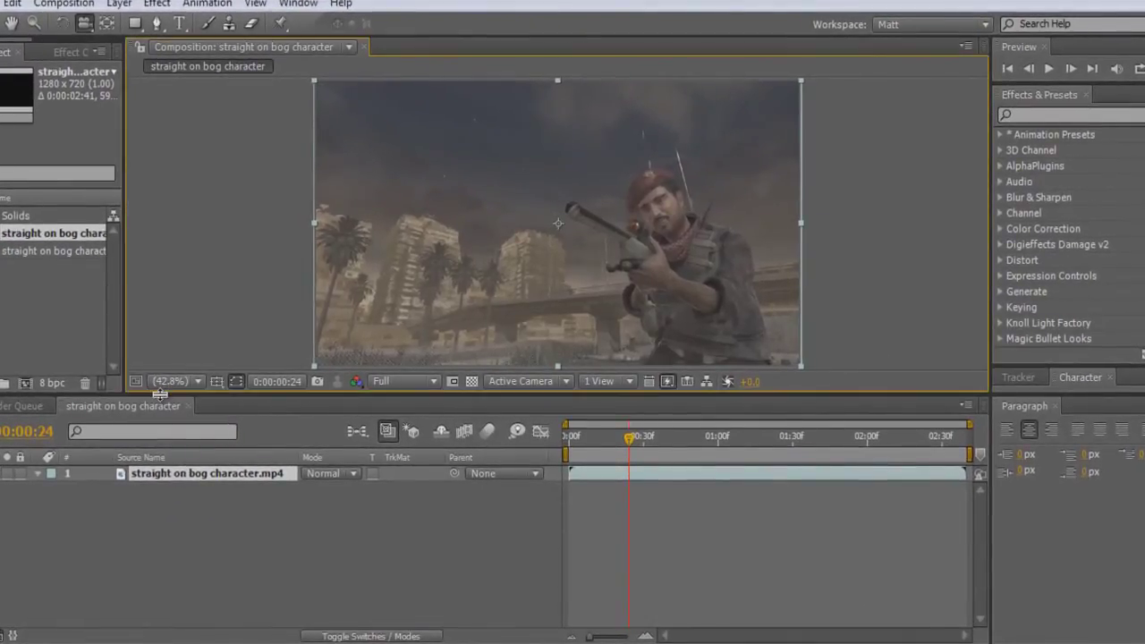
{"action": "left_click_drag", "start_coordinate": [175, 393], "coordinate": [177, 409]}
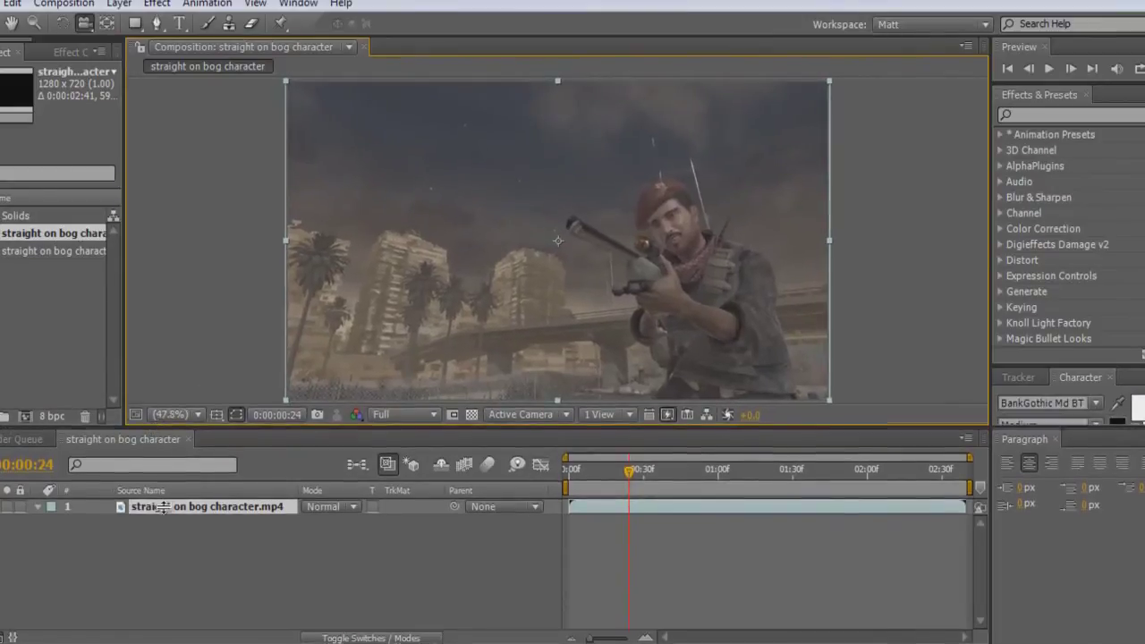
{"action": "left_click", "coordinate": [158, 515]}
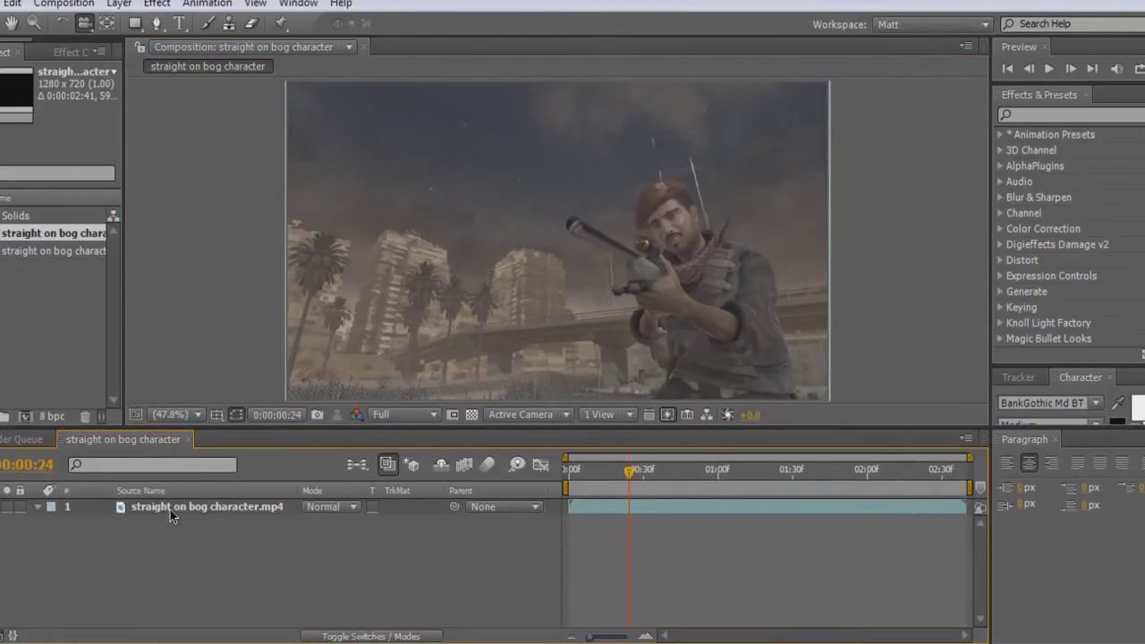
{"action": "left_click", "coordinate": [171, 509]}
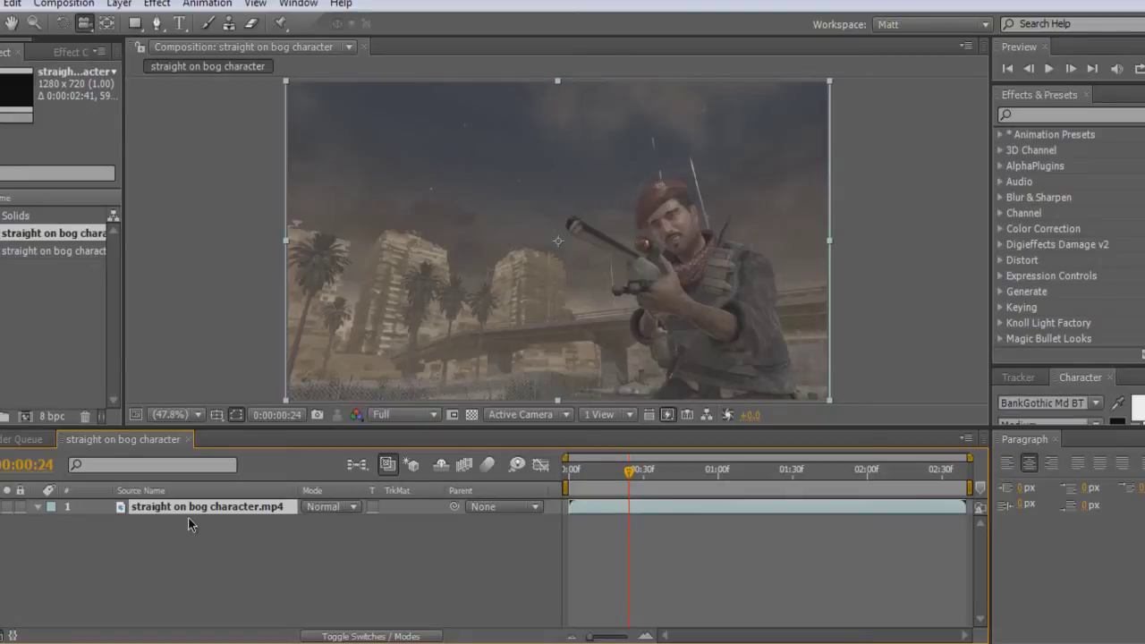
{"action": "mouse_move", "coordinate": [632, 468]}
{"action": "left_mouse_down"}
{"action": "mouse_move", "coordinate": [630, 483]}
{"action": "mouse_move", "coordinate": [726, 475]}
{"action": "mouse_move", "coordinate": [621, 483]}
{"action": "left_mouse_up"}
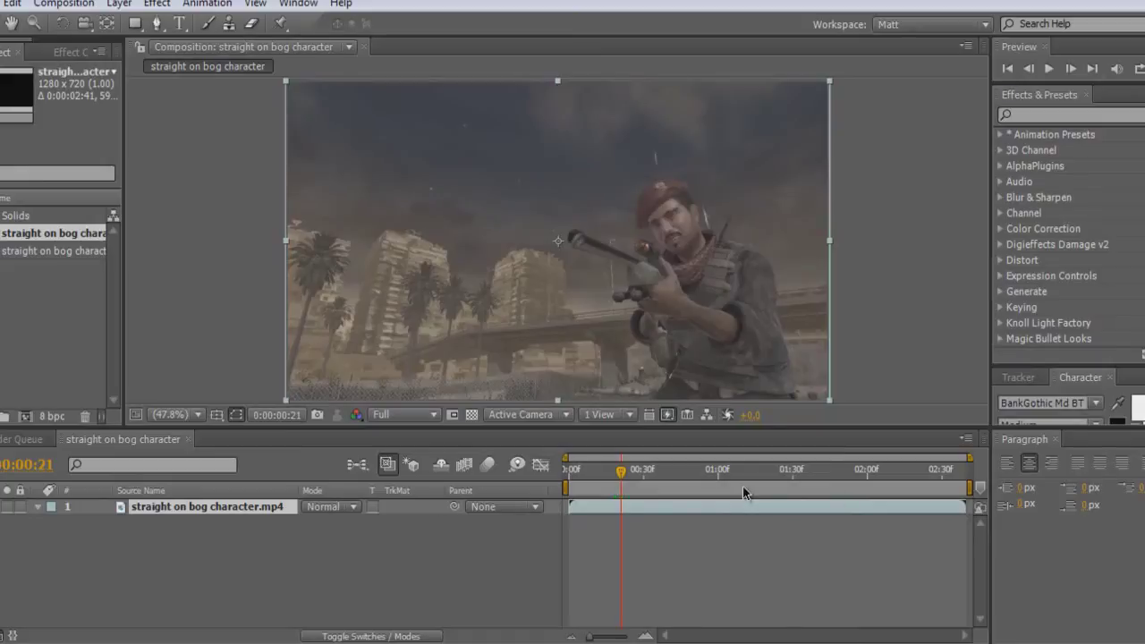
{"action": "right_click", "coordinate": [220, 507]}
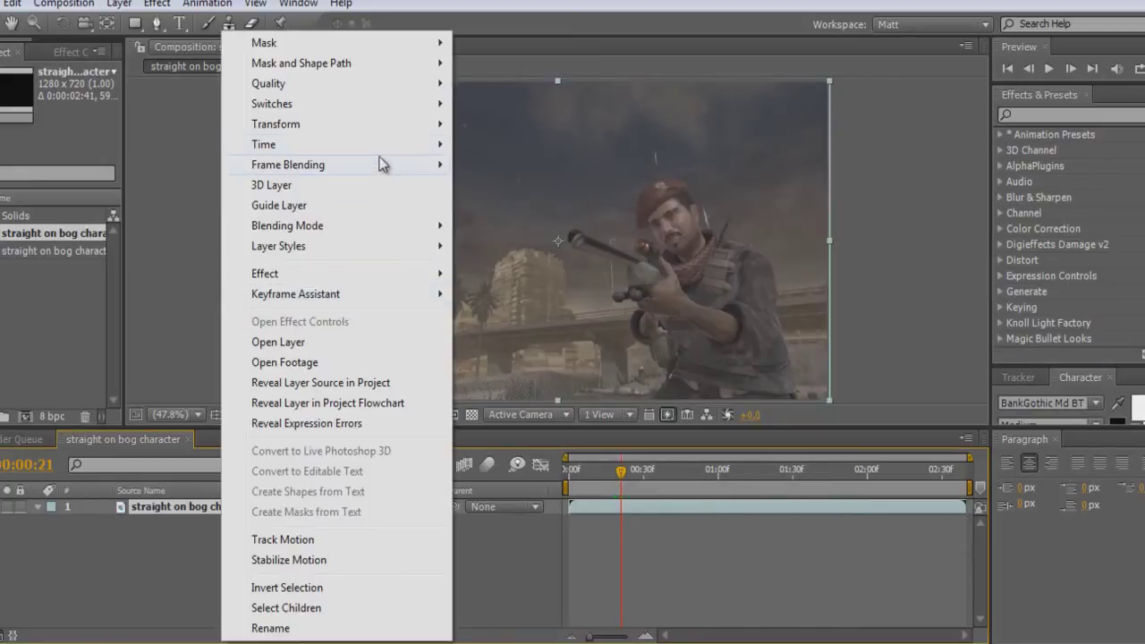
{"action": "mouse_move", "coordinate": [379, 145]}
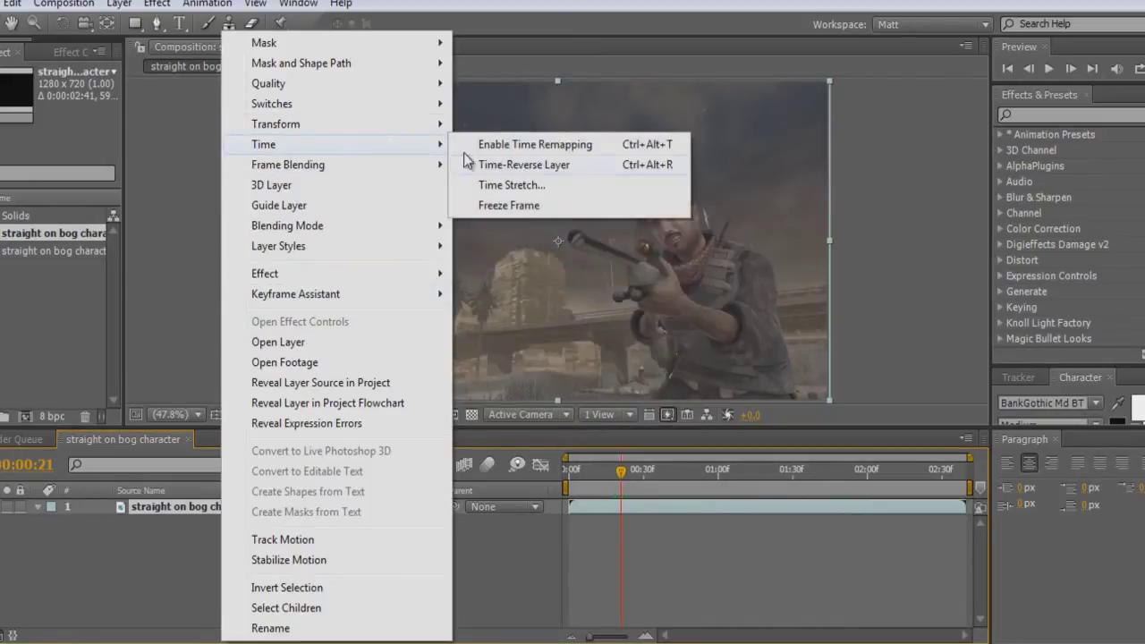
{"action": "left_click", "coordinate": [565, 205]}
{"action": "left_click_drag", "start_coordinate": [573, 463], "coordinate": [788, 483]}
{"action": "key", "text": "Home"}
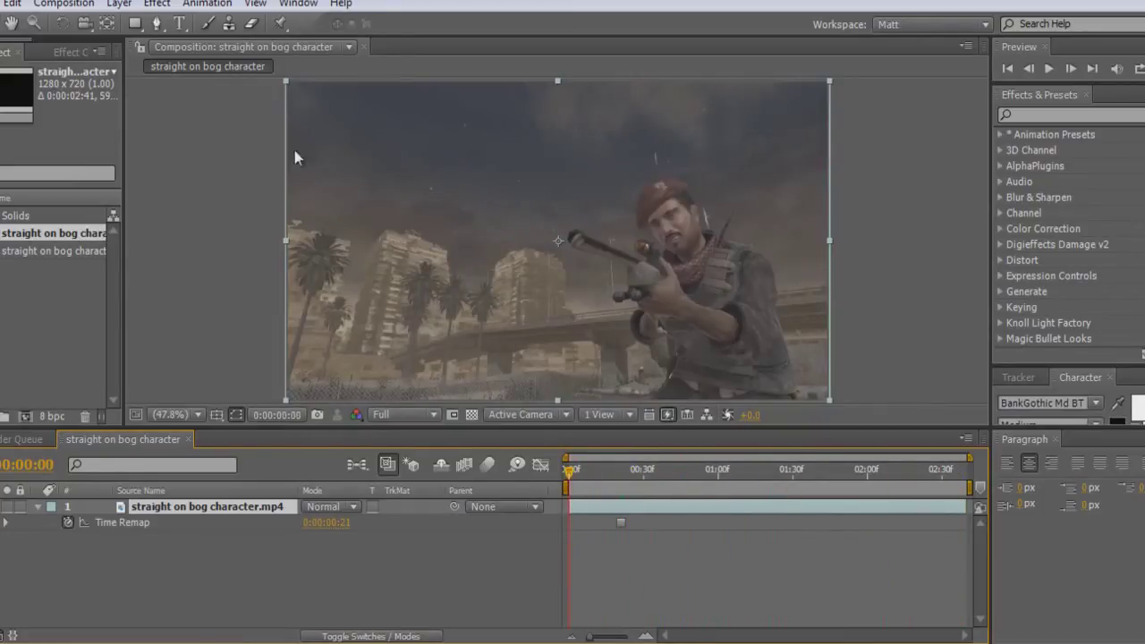
Add an adjustment layer above the footage.
{"action": "right_click", "coordinate": [155, 543]}
{"action": "mouse_move", "coordinate": [324, 472]}
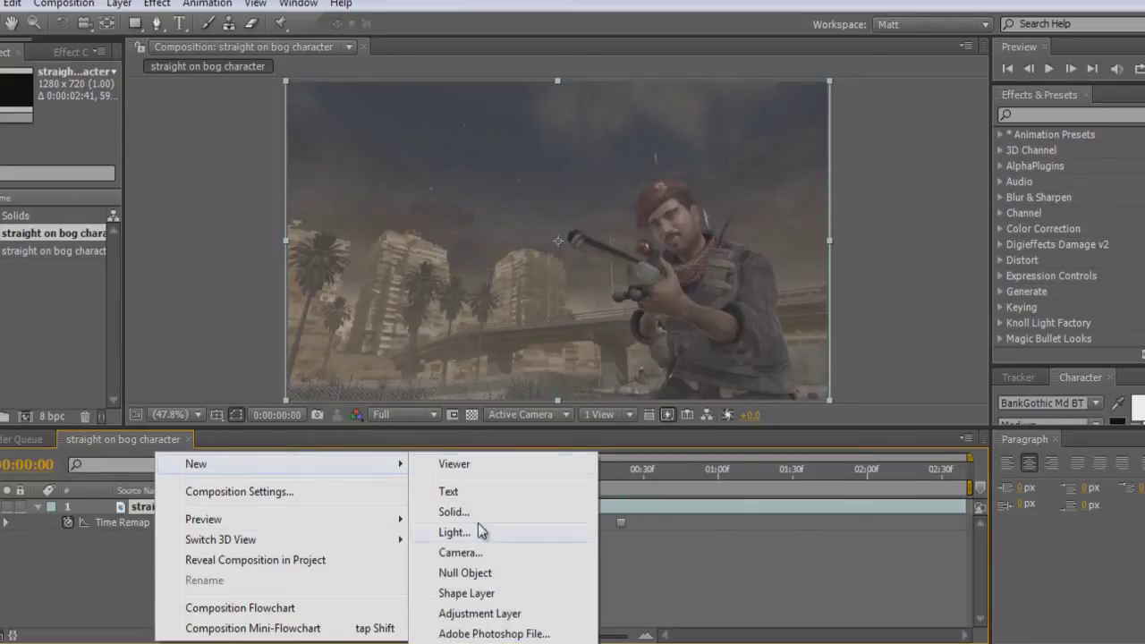
{"action": "left_click", "coordinate": [483, 616]}
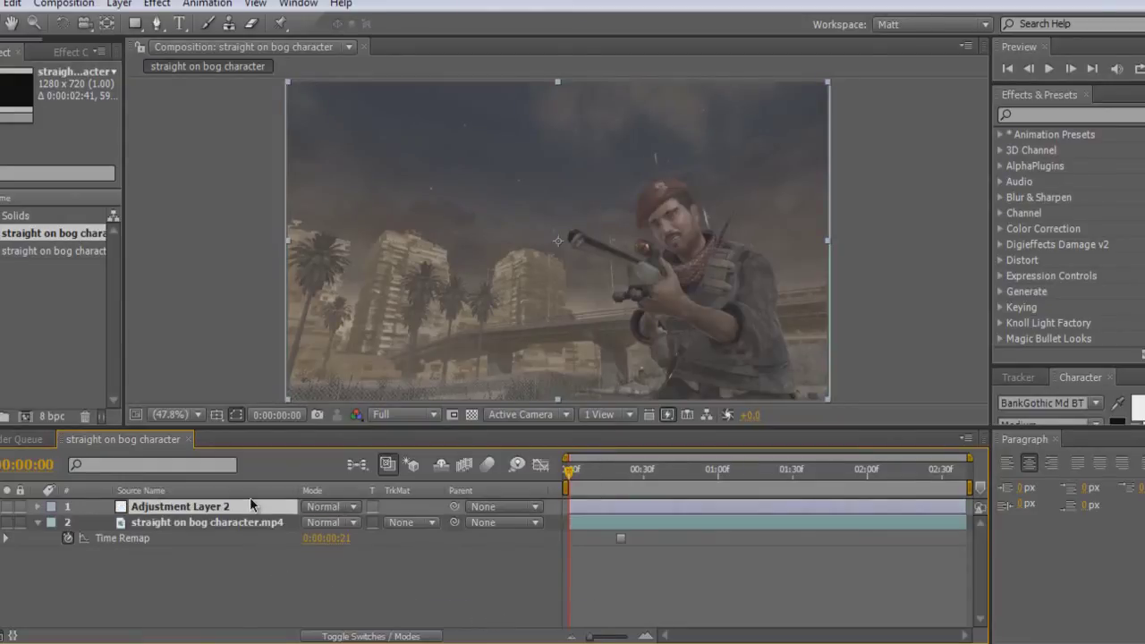
Start a Pen mask on the adjustment layer, tracing from the frame's lower edge up the soldier's front arm to below the rifle.
{"action": "left_click", "coordinate": [157, 22]}
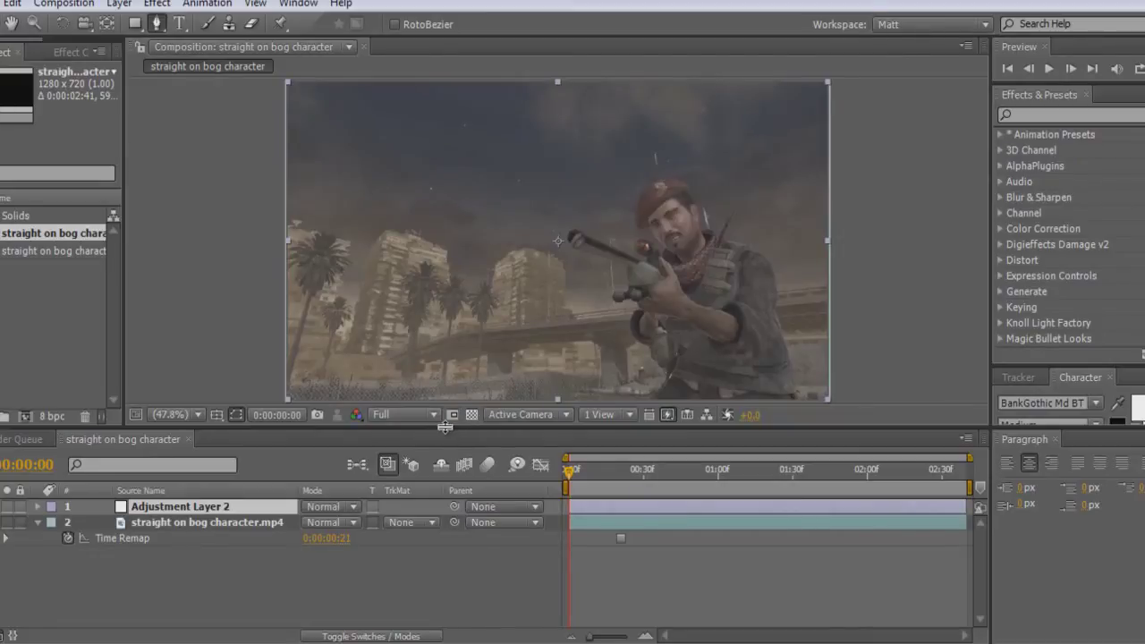
{"action": "left_click_drag", "start_coordinate": [445, 430], "coordinate": [101, 466]}
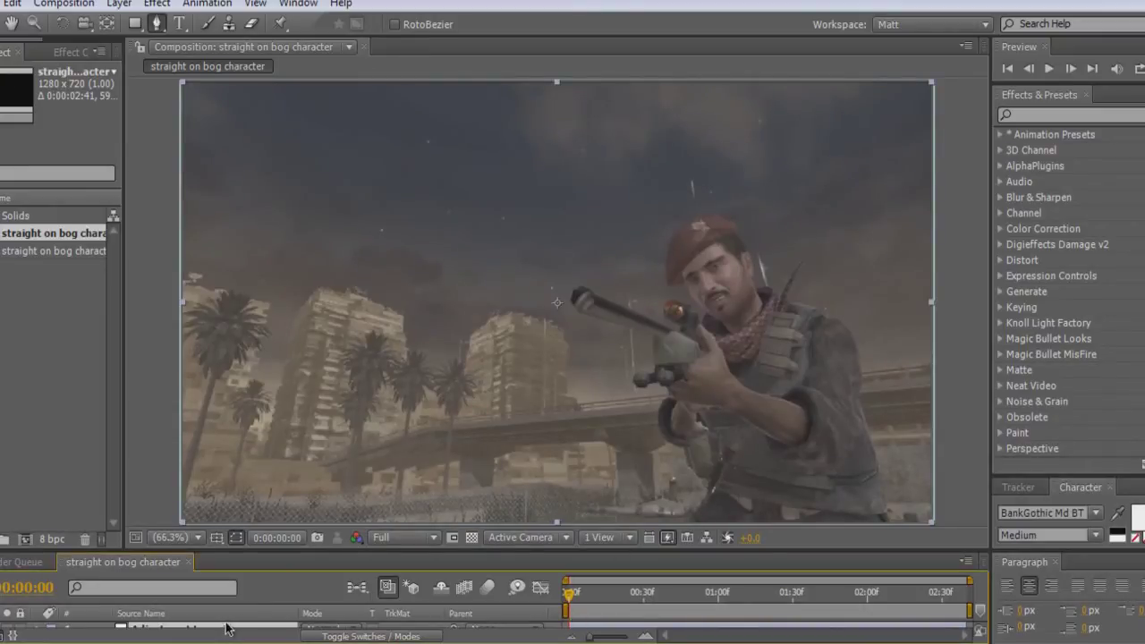
{"action": "left_click", "coordinate": [679, 523]}
{"action": "left_click", "coordinate": [699, 517]}
{"action": "left_click", "coordinate": [705, 503]}
{"action": "left_click", "coordinate": [708, 483]}
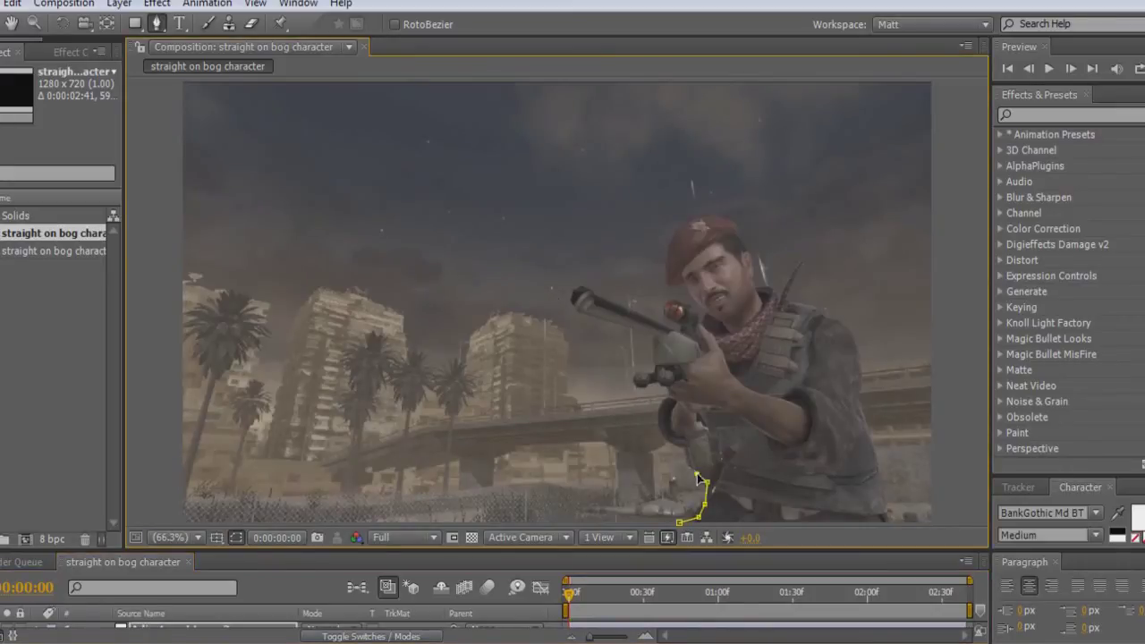
{"action": "left_click", "coordinate": [696, 473]}
{"action": "left_click", "coordinate": [687, 467]}
{"action": "left_click", "coordinate": [674, 446]}
{"action": "left_click", "coordinate": [664, 422]}
{"action": "left_click", "coordinate": [665, 412]}
{"action": "left_click", "coordinate": [653, 390]}
{"action": "left_click", "coordinate": [635, 384]}
{"action": "left_click", "coordinate": [639, 371]}
{"action": "left_click", "coordinate": [649, 375]}
{"action": "left_click", "coordinate": [653, 368]}
{"action": "left_click", "coordinate": [653, 338]}
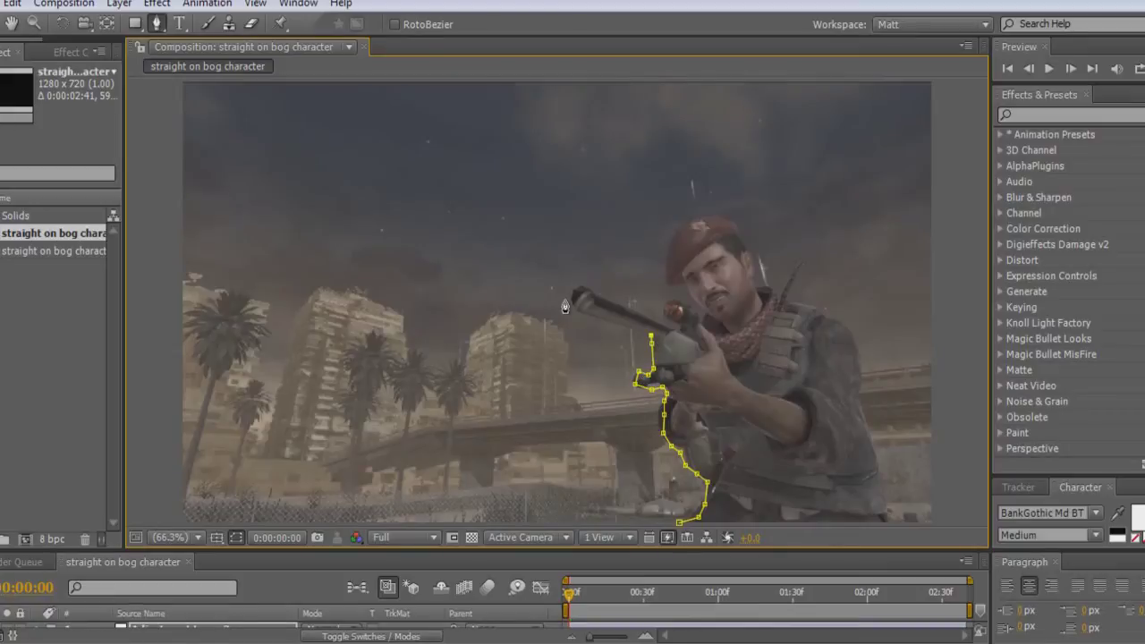
Continue the mask around the rifle barrel, scope and face, and over the soldier's beret.
{"action": "left_click", "coordinate": [573, 307]}
{"action": "left_click", "coordinate": [578, 284]}
{"action": "left_click", "coordinate": [586, 287]}
{"action": "left_click", "coordinate": [610, 297]}
{"action": "left_click", "coordinate": [642, 309]}
{"action": "left_click", "coordinate": [663, 313]}
{"action": "left_click", "coordinate": [670, 301]}
{"action": "left_click", "coordinate": [677, 303]}
{"action": "left_click", "coordinate": [684, 309]}
{"action": "left_click", "coordinate": [693, 317]}
{"action": "left_click", "coordinate": [703, 317]}
{"action": "left_click", "coordinate": [703, 308]}
{"action": "left_click", "coordinate": [687, 284]}
{"action": "left_click", "coordinate": [673, 280]}
{"action": "left_click", "coordinate": [667, 258]}
{"action": "left_click", "coordinate": [681, 225]}
{"action": "left_click", "coordinate": [701, 217]}
{"action": "left_click", "coordinate": [722, 219]}
{"action": "left_click", "coordinate": [739, 230]}
{"action": "left_click", "coordinate": [747, 262]}
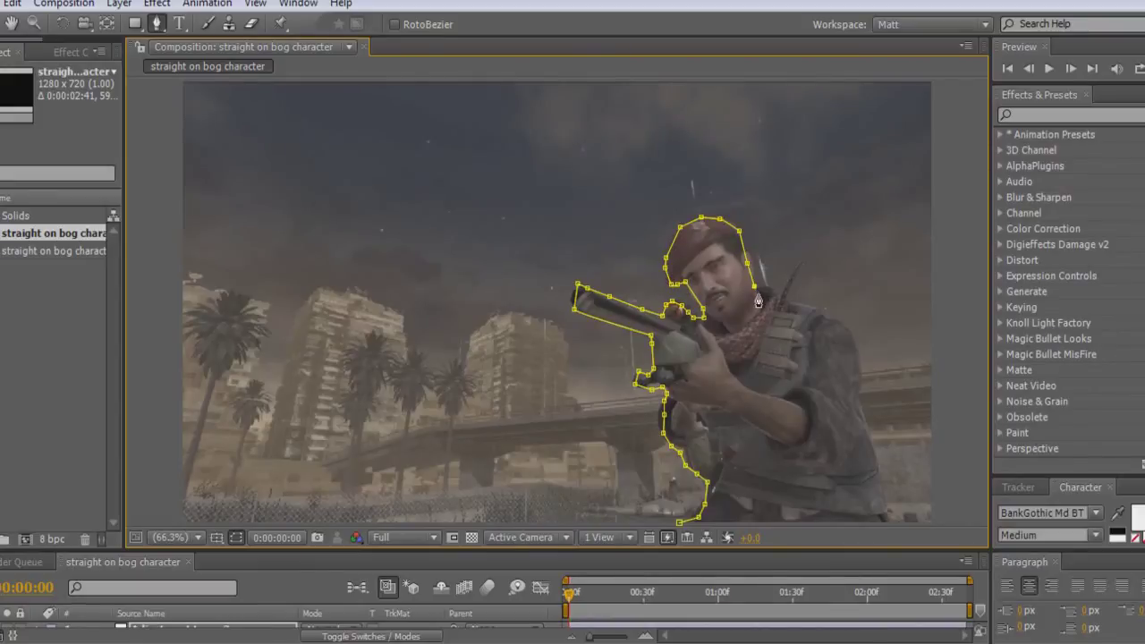
Trace the mask along the soldier's shoulder and back arm, and close it along the frame's lower edge.
{"action": "left_click", "coordinate": [759, 294]}
{"action": "left_click", "coordinate": [786, 295]}
{"action": "left_click", "coordinate": [803, 296]}
{"action": "left_click", "coordinate": [832, 310]}
{"action": "left_click", "coordinate": [841, 327]}
{"action": "left_click", "coordinate": [862, 363]}
{"action": "left_click", "coordinate": [862, 402]}
{"action": "left_click", "coordinate": [866, 452]}
{"action": "left_click", "coordinate": [882, 478]}
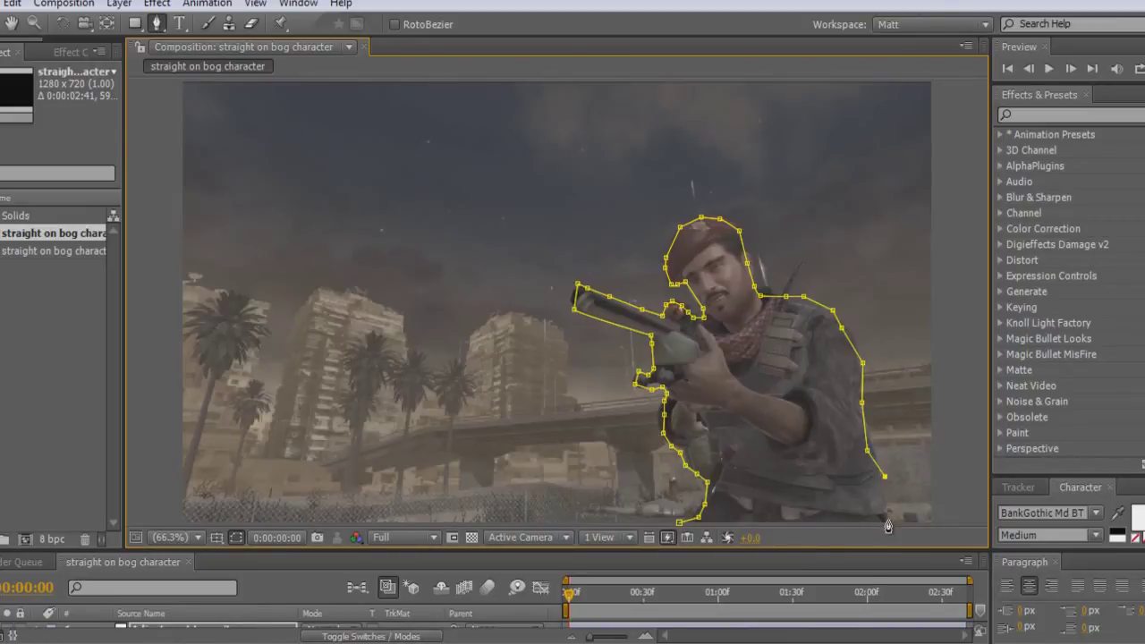
{"action": "left_click", "coordinate": [887, 519]}
{"action": "scroll", "coordinate": [887, 520], "scroll_direction": "down", "scroll_amount": 3}
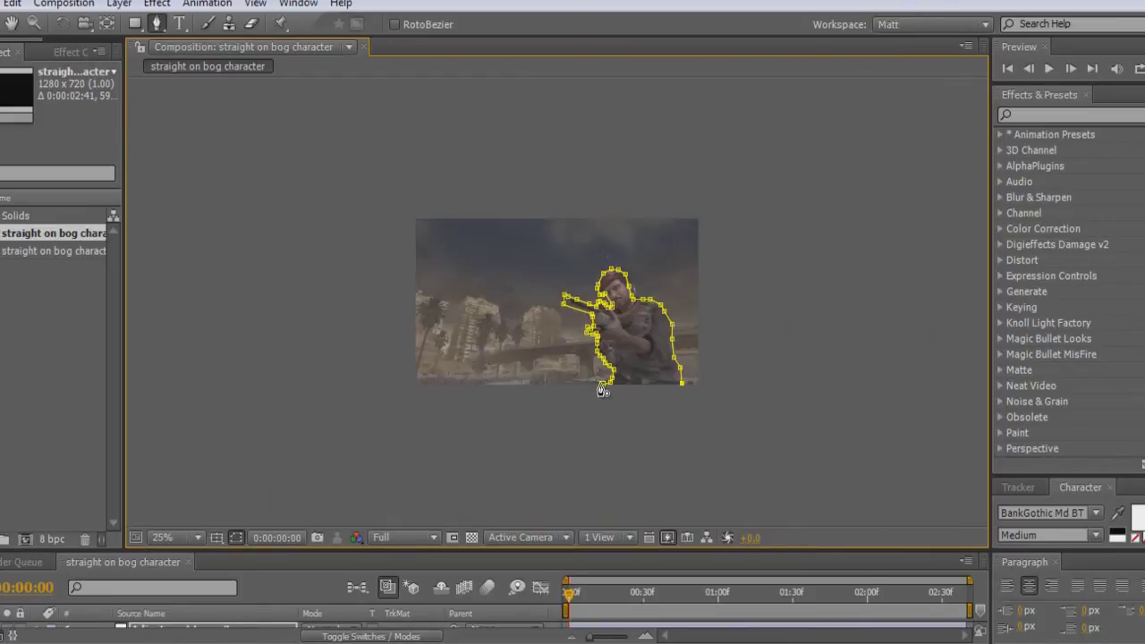
{"action": "key", "text": "period"}
{"action": "key", "text": "period"}
{"action": "key", "text": "period"}
{"action": "key", "text": "period"}
{"action": "key", "text": "period"}
{"action": "key", "text": "period"}
{"action": "key", "text": "comma"}
{"action": "key", "text": "comma"}
{"action": "key", "text": "comma"}
{"action": "key", "text": "comma"}
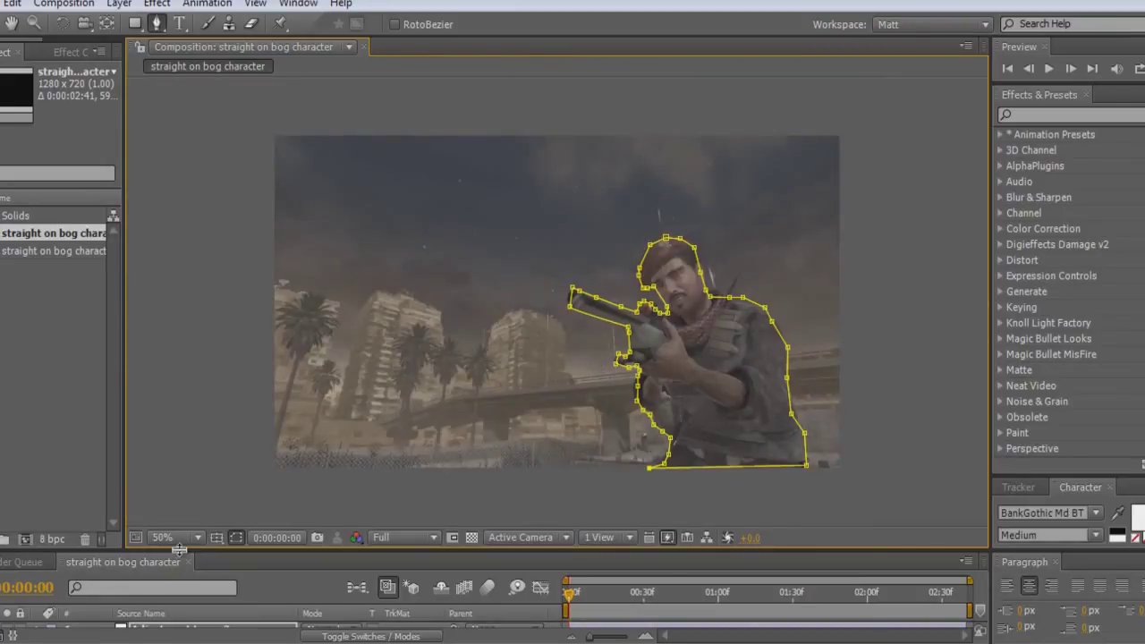
Invert Mask 1 on the adjustment layer so that it covers the background instead of the soldier.
{"action": "left_click_drag", "start_coordinate": [181, 552], "coordinate": [177, 376]}
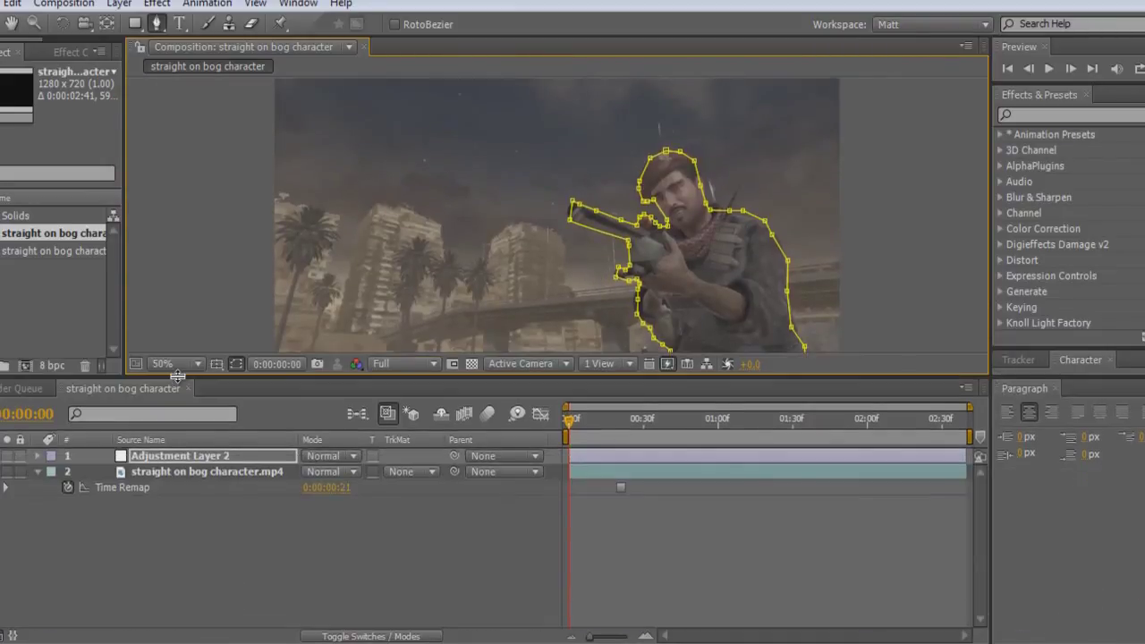
{"action": "left_click", "coordinate": [218, 456]}
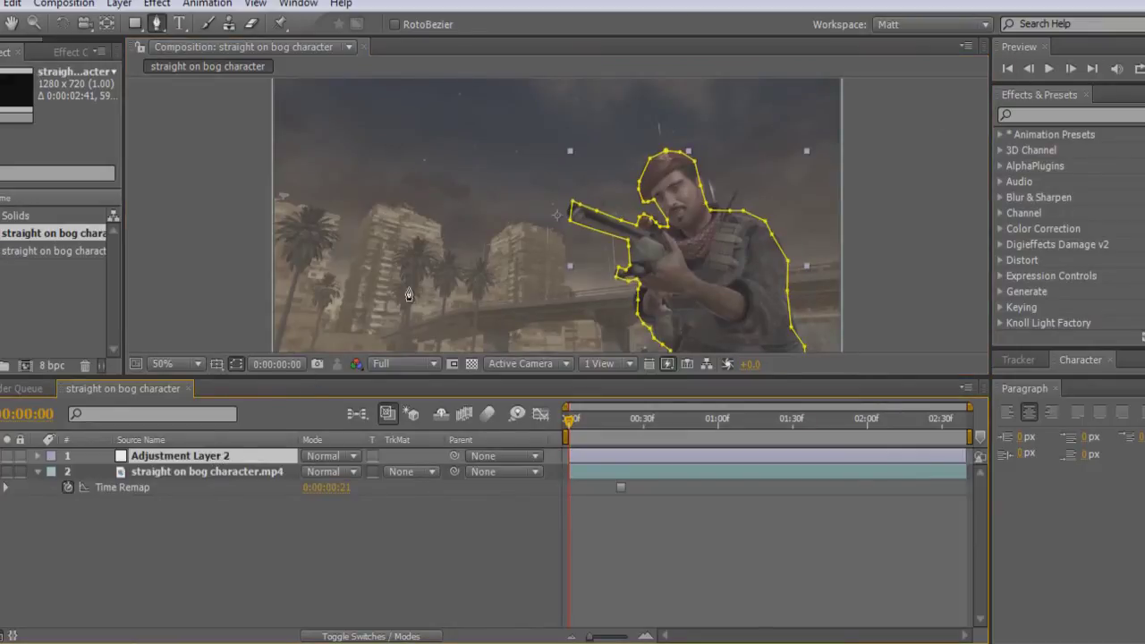
{"action": "left_click", "coordinate": [37, 457]}
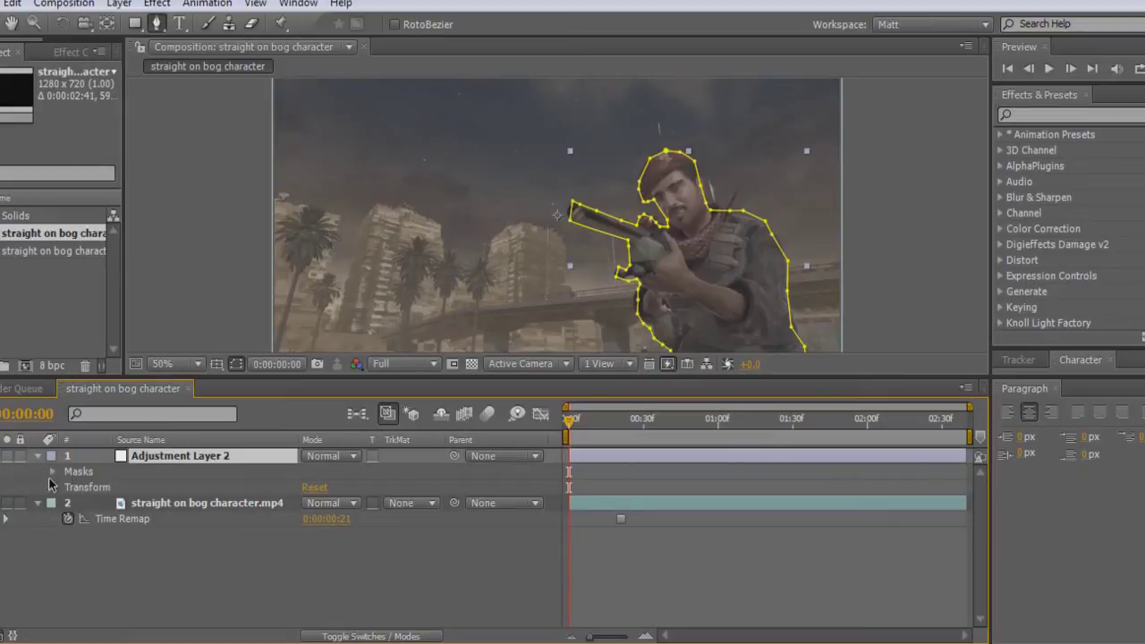
{"action": "left_click", "coordinate": [52, 472]}
{"action": "left_click", "coordinate": [367, 488]}
{"action": "scroll", "coordinate": [583, 204], "scroll_direction": "down", "scroll_amount": 1}
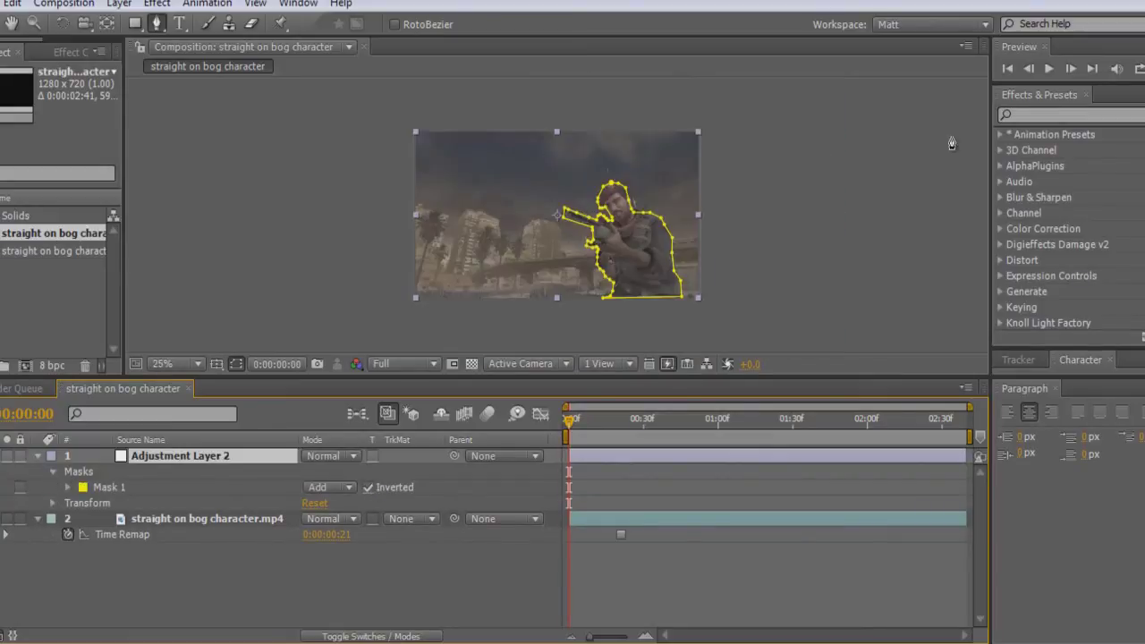
Find the Blur & Sharpen Gaussian Blur effect and apply it to the adjustment layer.
{"action": "left_click", "coordinate": [1038, 115]}
{"action": "type", "text": "gaussi"}
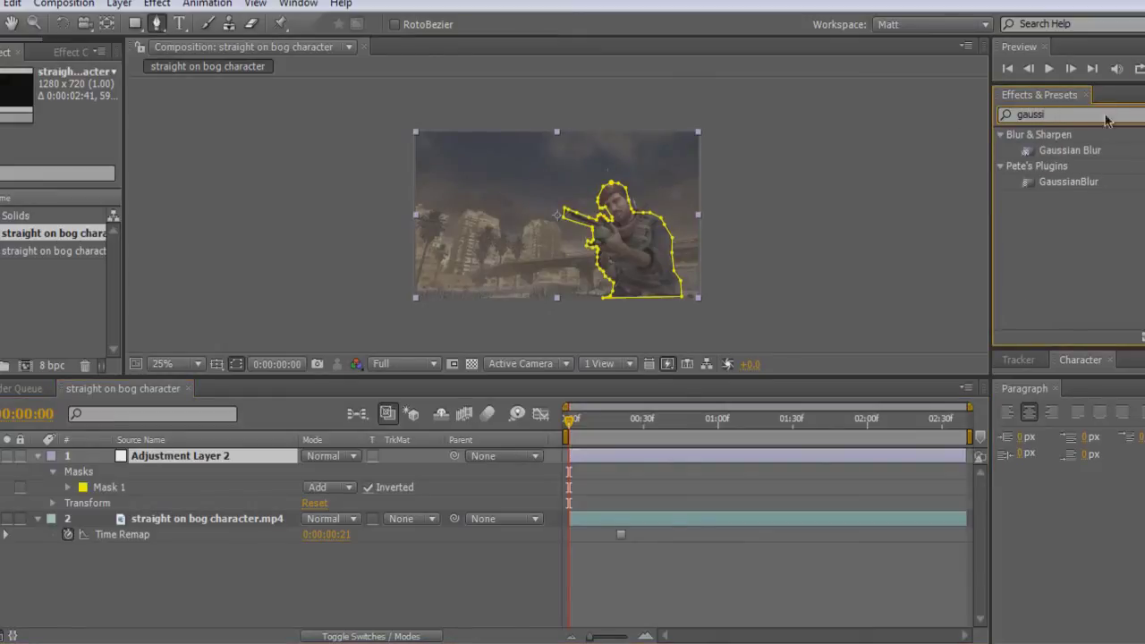
{"action": "left_click_drag", "start_coordinate": [1070, 150], "coordinate": [522, 224]}
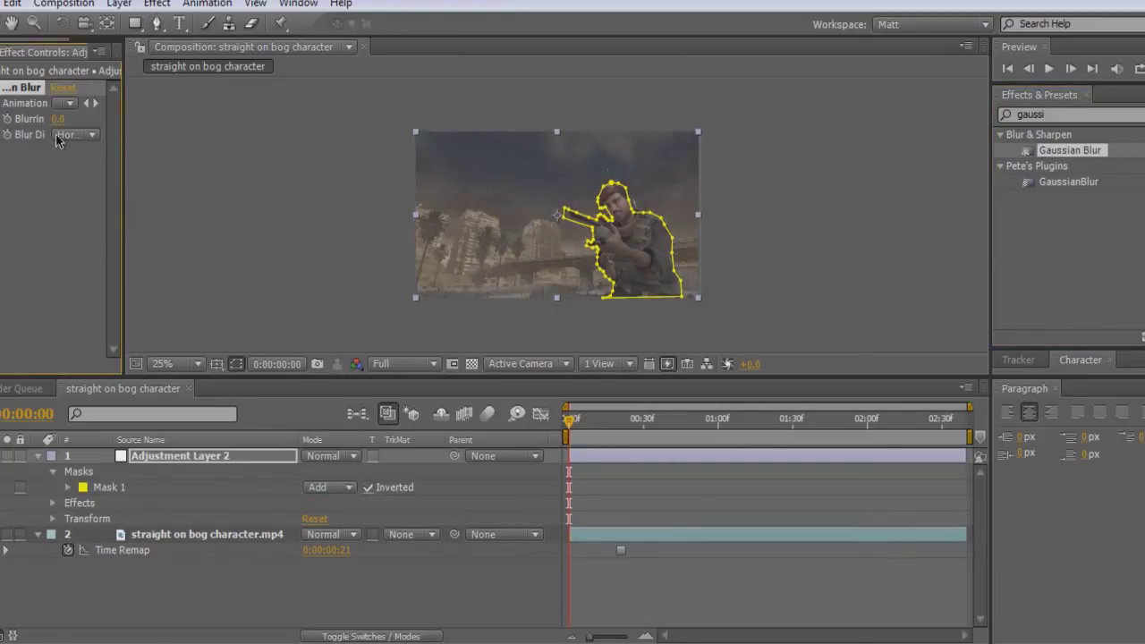
{"action": "left_click_drag", "start_coordinate": [123, 135], "coordinate": [242, 136]}
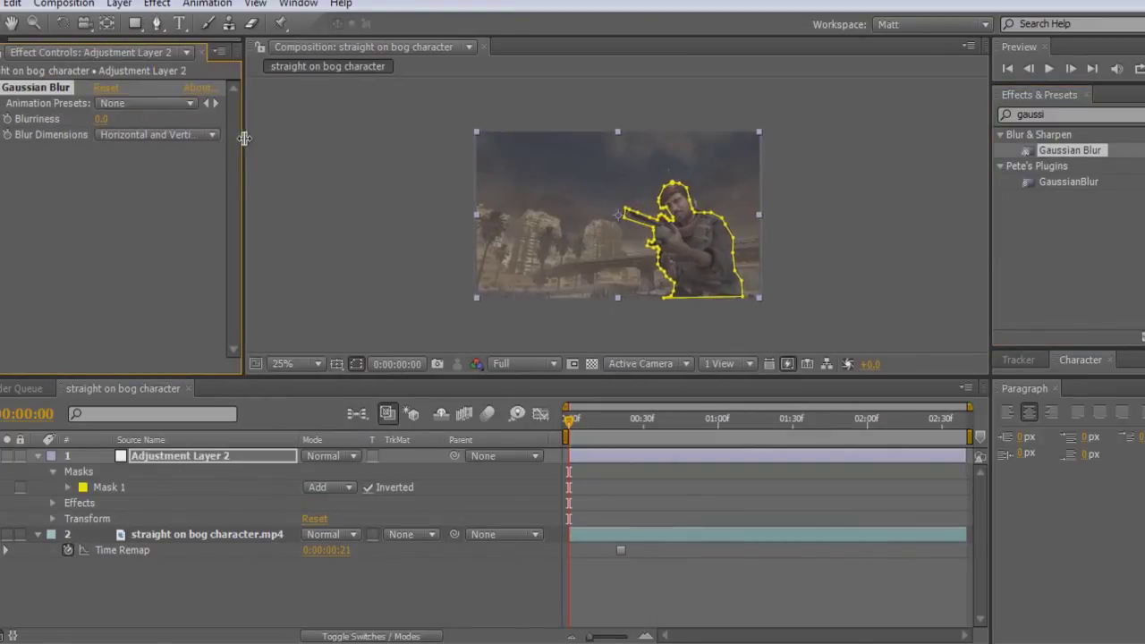
{"action": "left_click", "coordinate": [540, 371]}
{"action": "left_click", "coordinate": [515, 365]}
{"action": "left_click", "coordinate": [313, 365]}
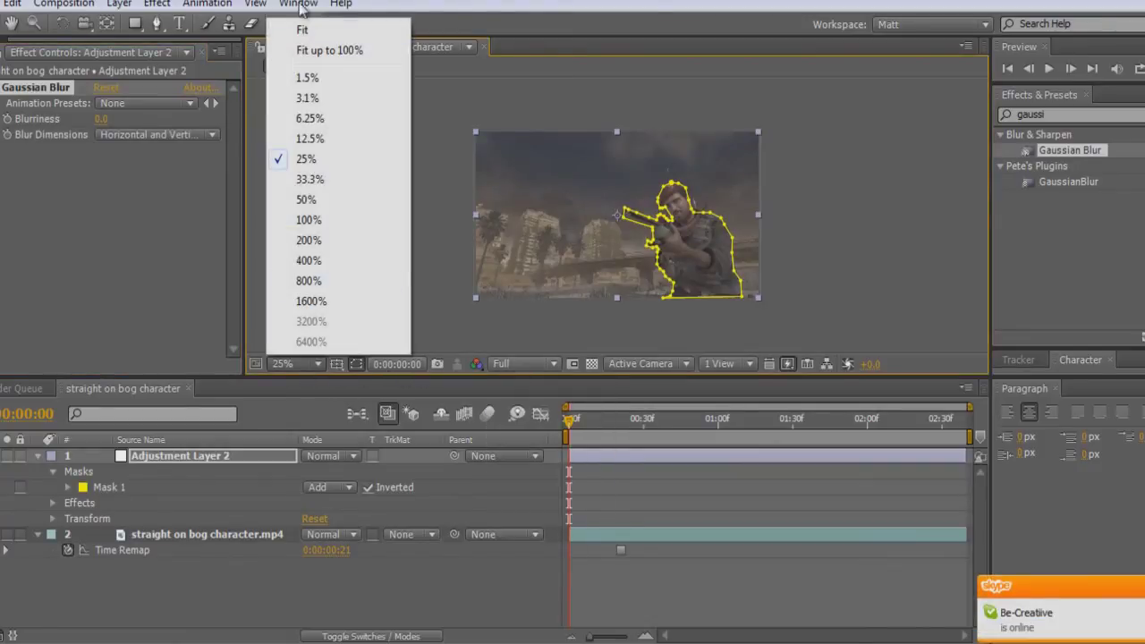
{"action": "left_click", "coordinate": [304, 46]}
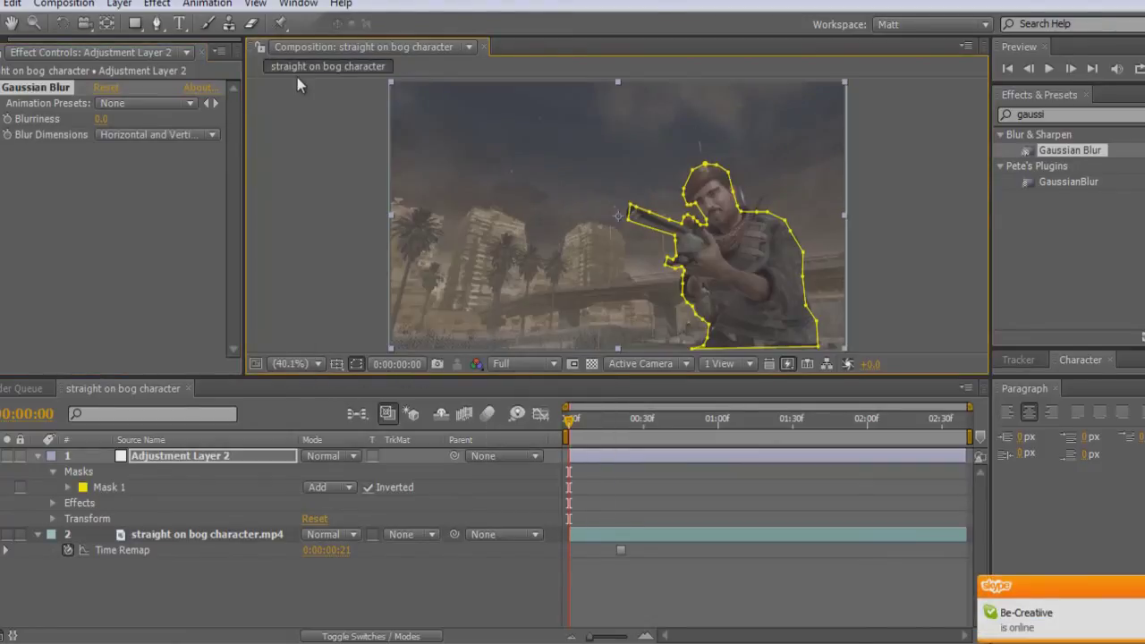
Set the Gaussian Blur's Blurriness to 5 and hide the mask outline in the composition view.
{"action": "left_click", "coordinate": [100, 119]}
{"action": "type", "text": "5"}
{"action": "key", "text": "Return"}
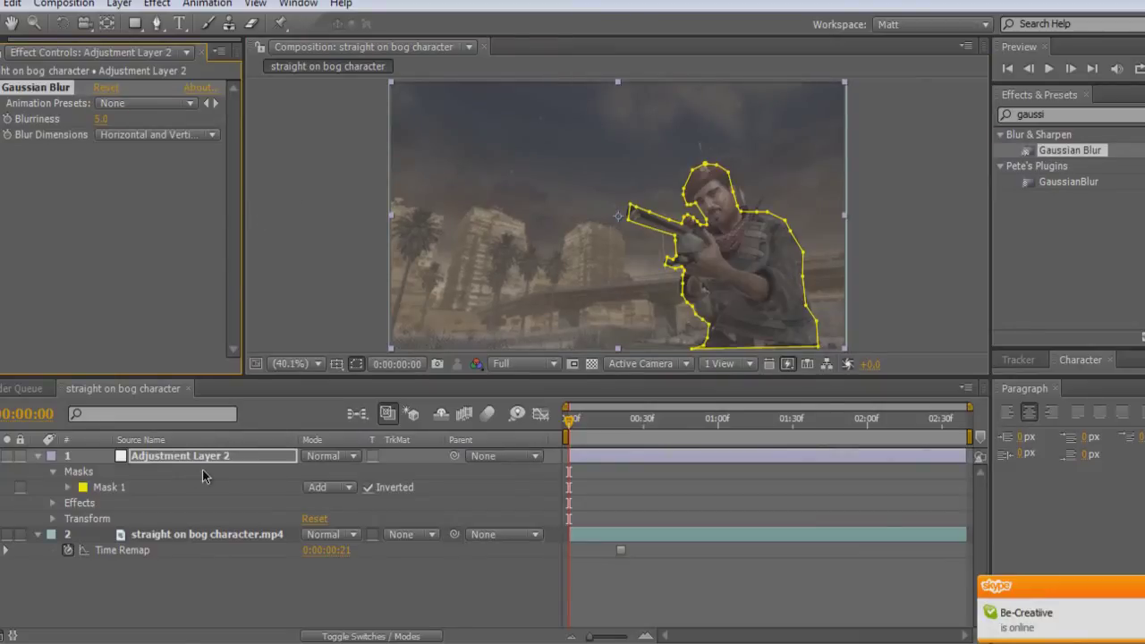
{"action": "key", "text": "ctrl+shift+h"}
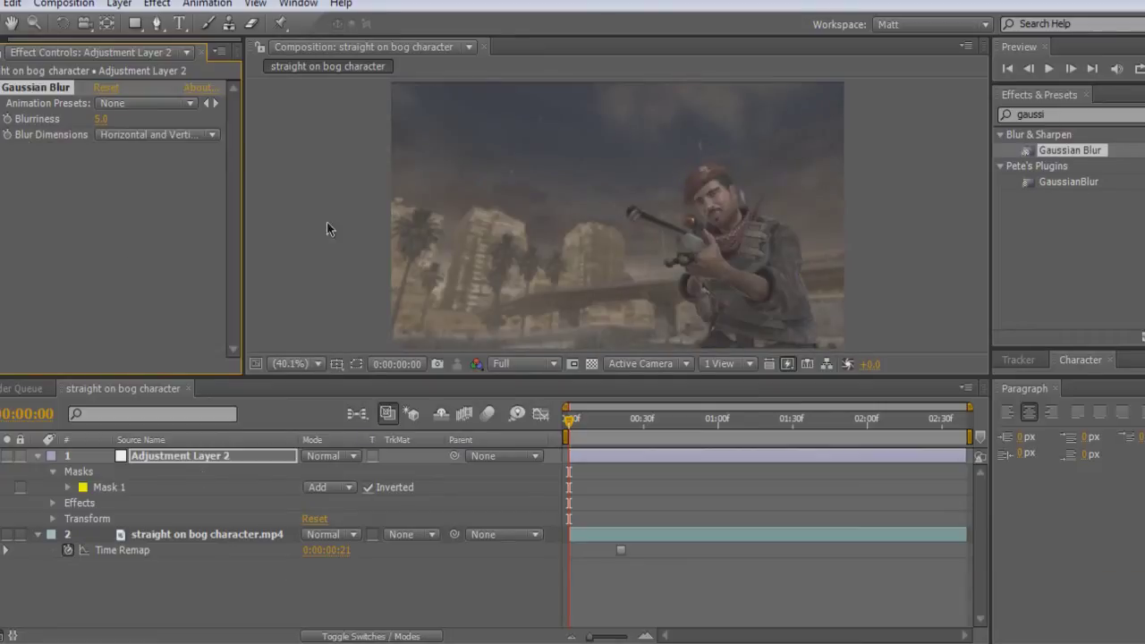
Increase the Gaussian Blur's Blurriness to 7.
{"action": "left_click", "coordinate": [107, 117]}
{"action": "type", "text": "7"}
{"action": "key", "text": "Return"}
Examine the mask edge around the rifle barrel up close against the blurred background.
{"action": "scroll", "coordinate": [839, 285], "scroll_direction": "up", "scroll_amount": 4}
{"action": "scroll", "coordinate": [834, 281], "scroll_direction": "down", "scroll_amount": 1}
{"action": "scroll", "coordinate": [683, 228], "scroll_direction": "up", "scroll_amount": 1}
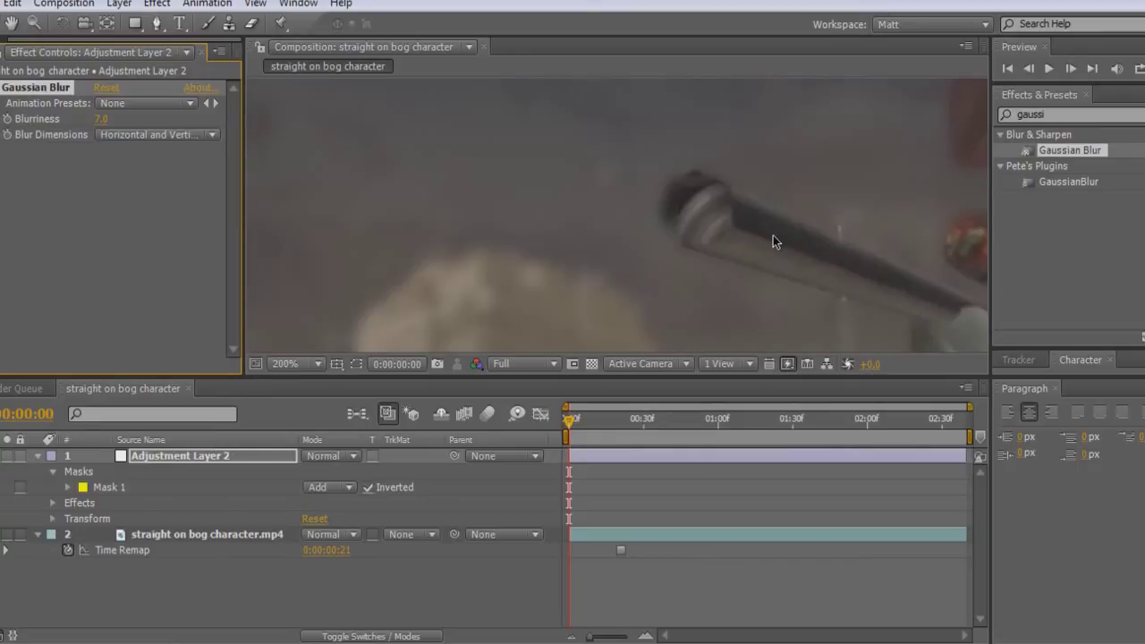
{"action": "left_click", "coordinate": [752, 226]}
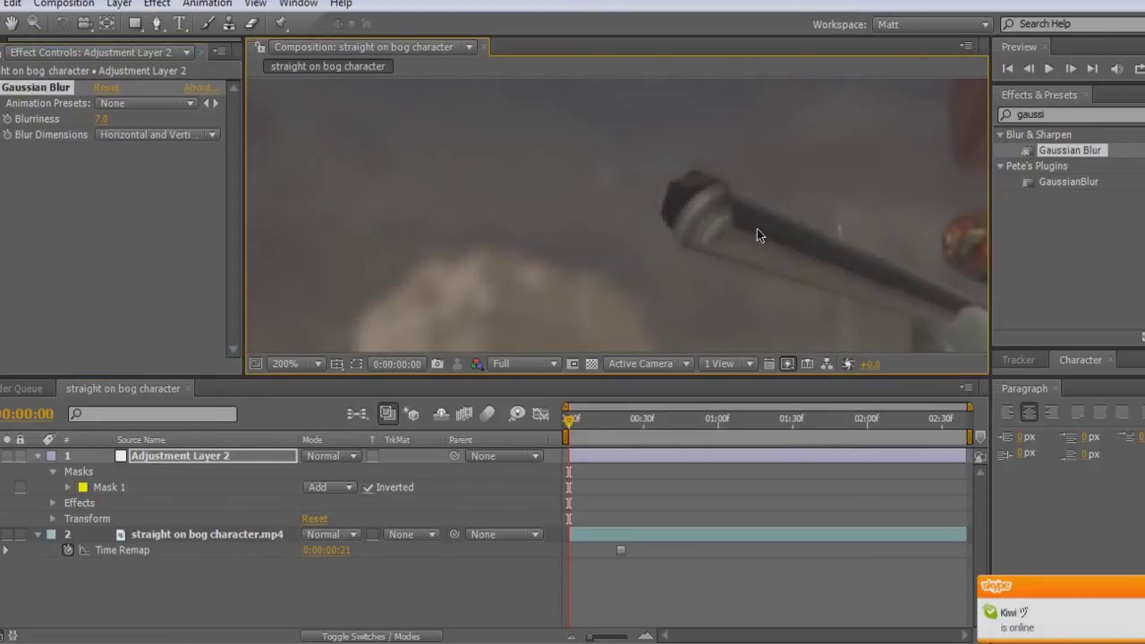
{"action": "scroll", "coordinate": [407, 136], "scroll_direction": "down", "scroll_amount": 3}
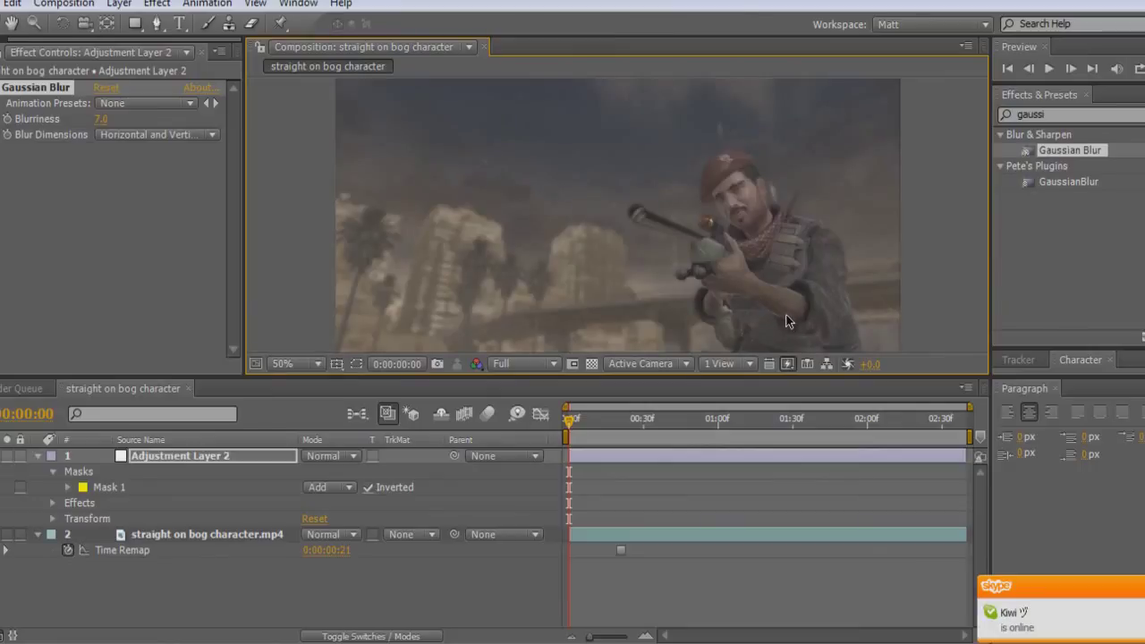
{"action": "scroll", "coordinate": [723, 251], "scroll_direction": "down", "scroll_amount": 3}
{"action": "scroll", "coordinate": [697, 236], "scroll_direction": "up", "scroll_amount": 3}
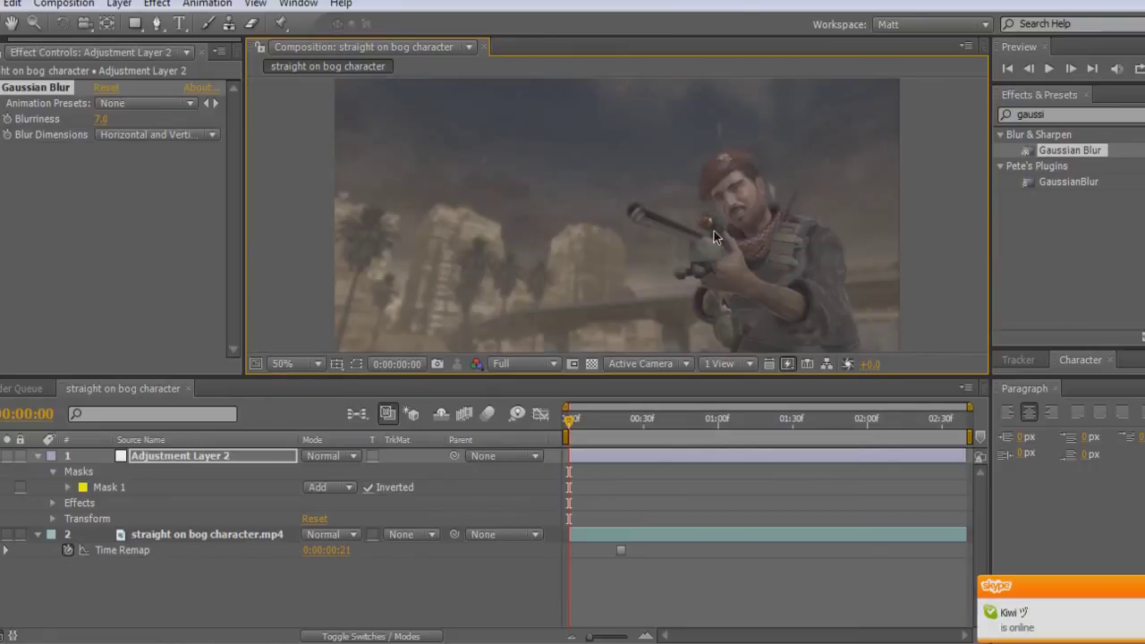
Set the Mask Feather of Mask 1 to 6 pixels on the adjustment layer.
{"action": "left_click", "coordinate": [195, 455]}
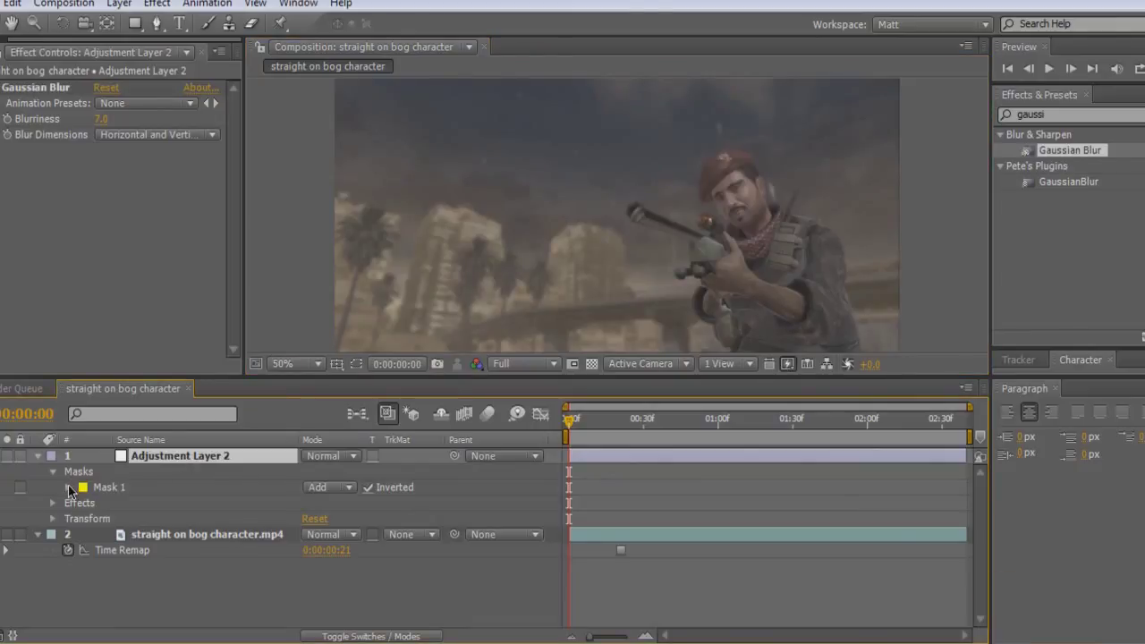
{"action": "left_click", "coordinate": [69, 488]}
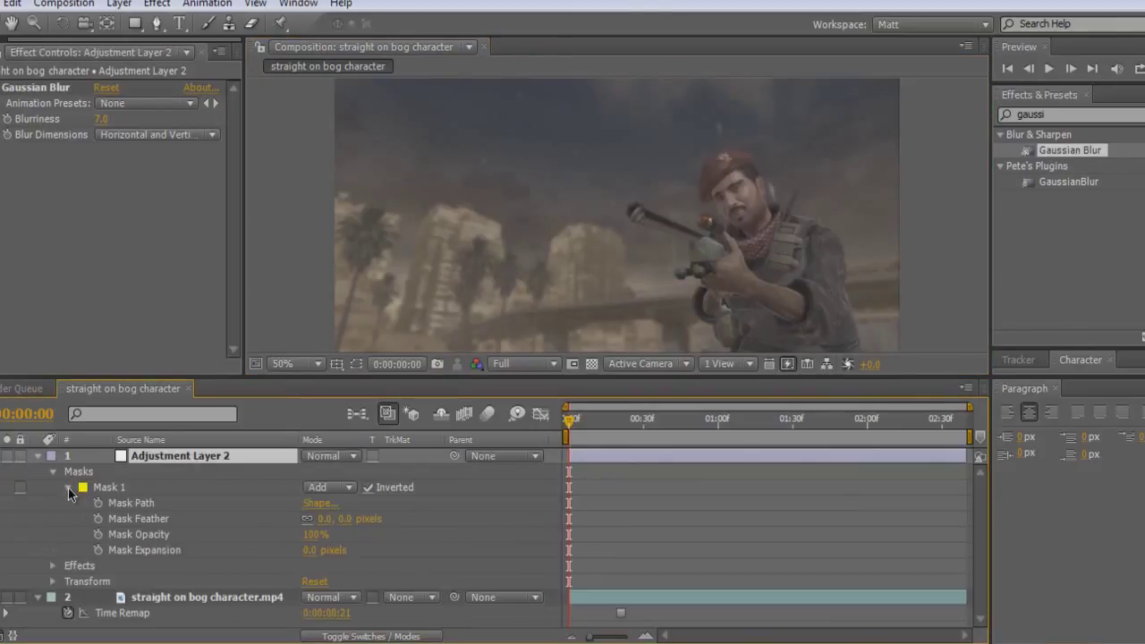
{"action": "left_click", "coordinate": [322, 519]}
{"action": "type", "text": "6"}
{"action": "key", "text": "Return"}
{"action": "key", "text": "period"}
{"action": "key", "text": "period"}
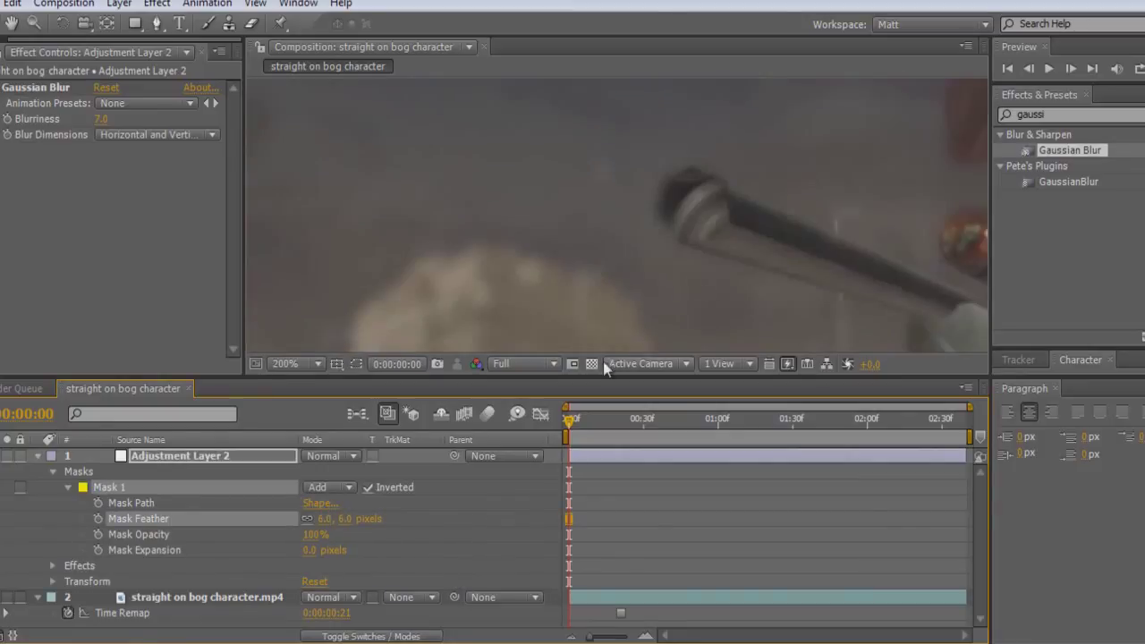
Examine the feathered mask edges and the blurred background around the soldier at different magnifications.
{"action": "scroll", "coordinate": [537, 184], "scroll_direction": "down", "scroll_amount": 1}
{"action": "scroll", "coordinate": [537, 184], "scroll_direction": "down", "scroll_amount": 1}
{"action": "scroll", "coordinate": [537, 184], "scroll_direction": "up", "scroll_amount": 1}
{"action": "scroll", "coordinate": [540, 185], "scroll_direction": "down", "scroll_amount": 1}
{"action": "scroll", "coordinate": [539, 186], "scroll_direction": "down", "scroll_amount": 1}
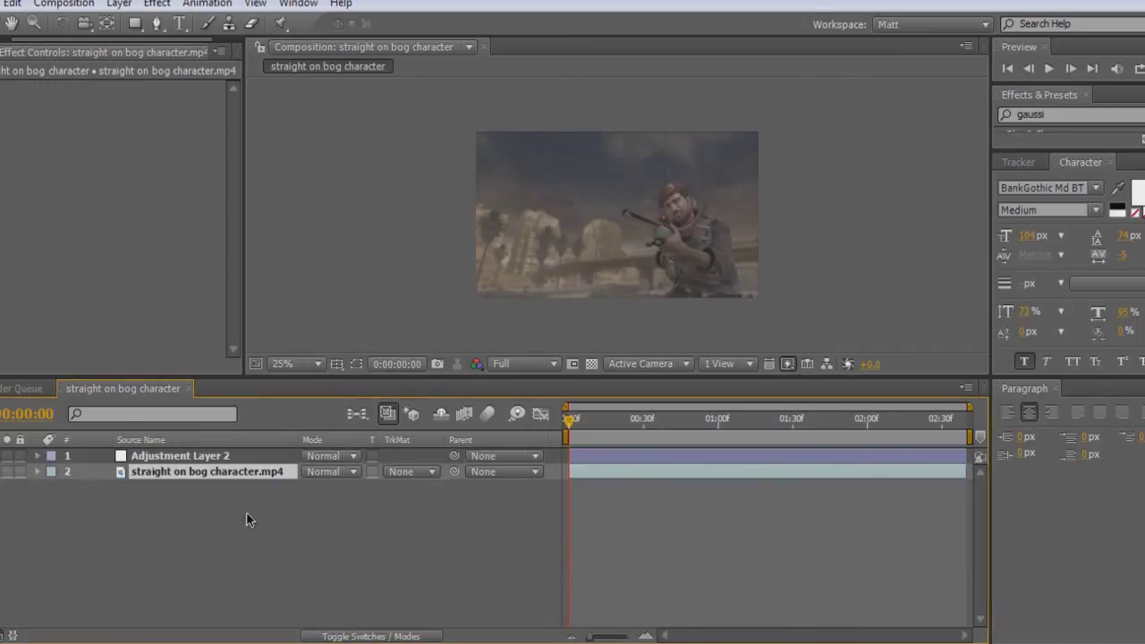
{"action": "scroll", "coordinate": [684, 221], "scroll_direction": "up", "scroll_amount": 1}
{"action": "scroll", "coordinate": [608, 215], "scroll_direction": "down", "scroll_amount": 2}
{"action": "scroll", "coordinate": [544, 210], "scroll_direction": "up", "scroll_amount": 2}
{"action": "scroll", "coordinate": [539, 211], "scroll_direction": "down", "scroll_amount": 1}
{"action": "scroll", "coordinate": [539, 212], "scroll_direction": "up", "scroll_amount": 1}
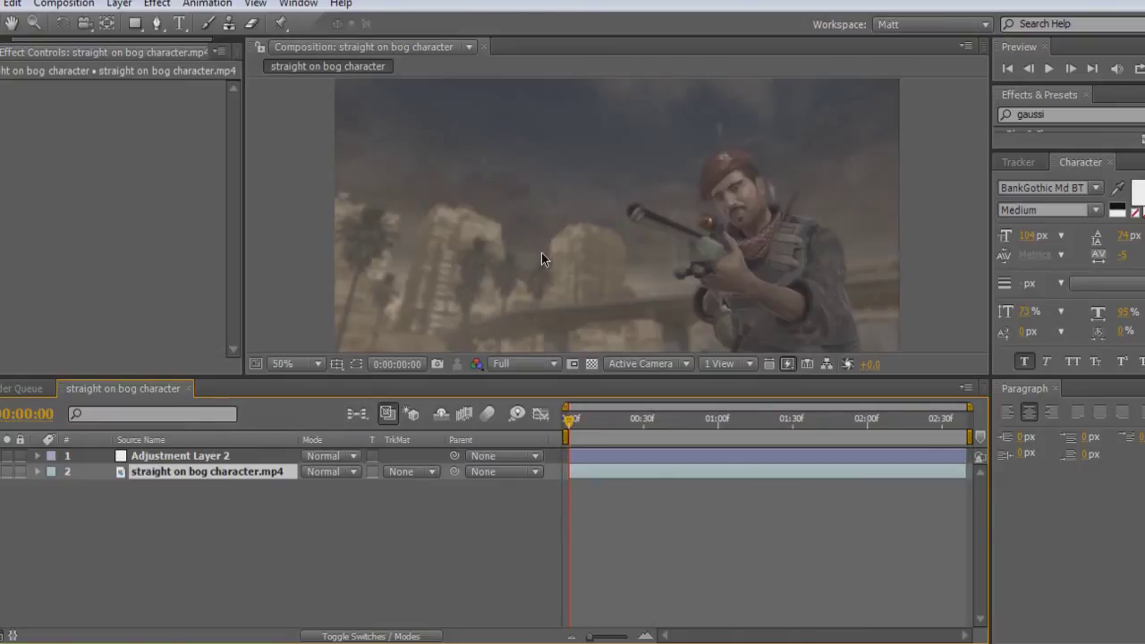